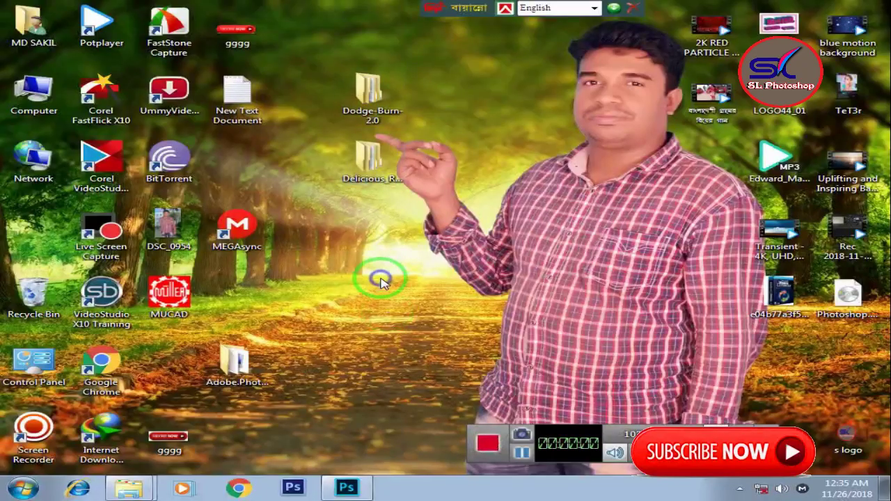
Refresh the Windows desktop, then bring Photoshop with its blank Untitled-1 document to the front.
{"action": "right_click", "coordinate": [381, 281]}
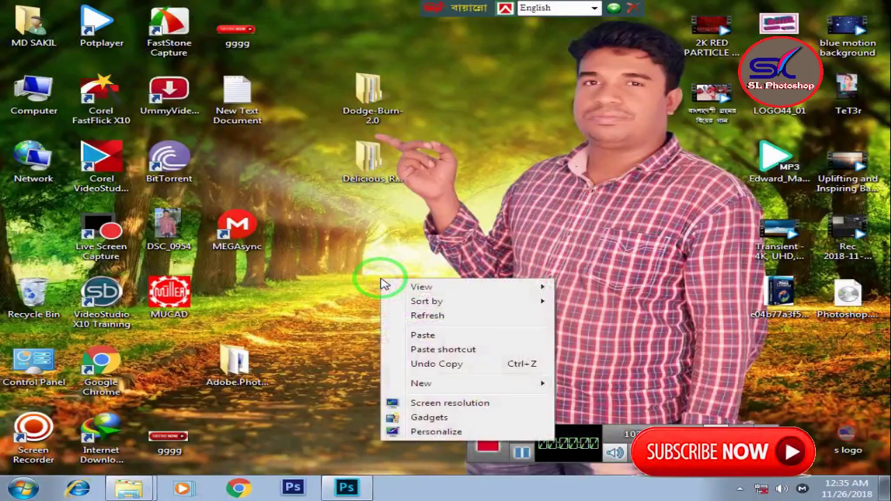
{"action": "left_click", "coordinate": [432, 313]}
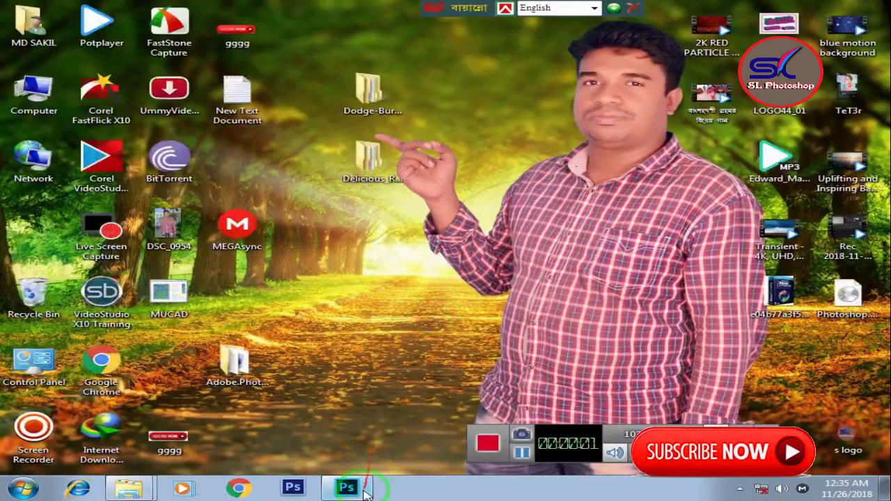
{"action": "left_click", "coordinate": [370, 488]}
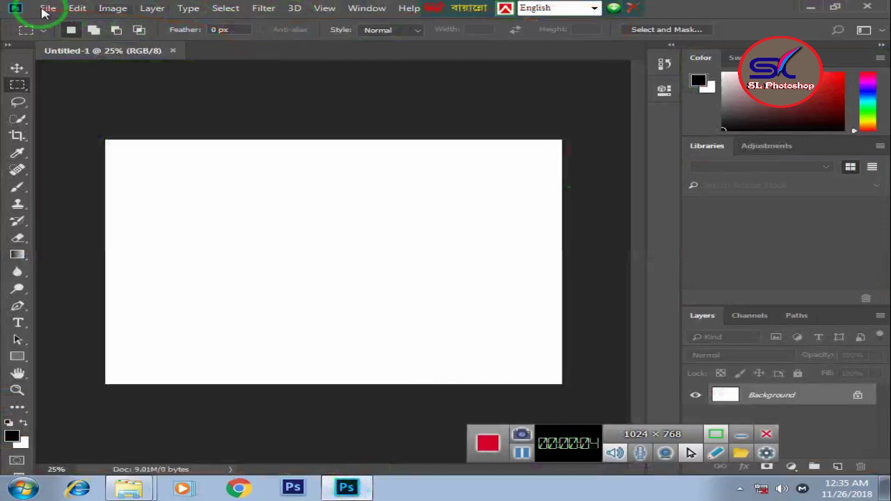
Explore File > Scripts, opening then cancelling the Browse script dialog, and reopen the Scripts list.
{"action": "left_click", "coordinate": [46, 10]}
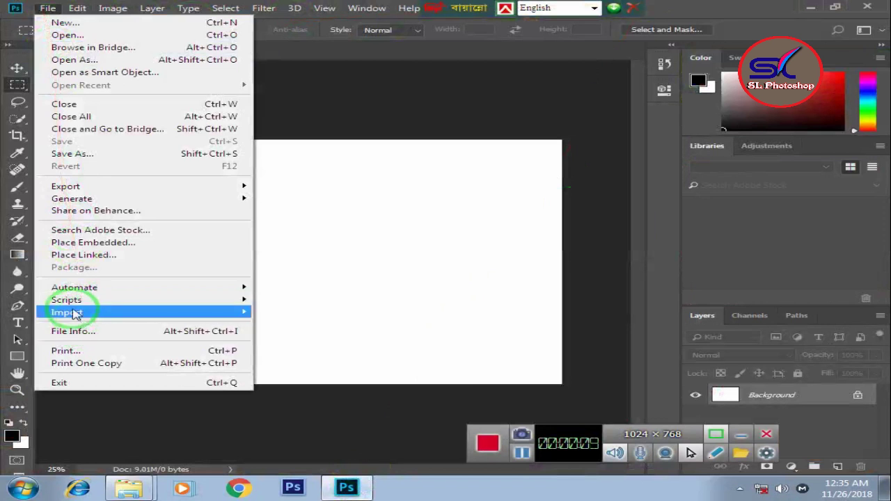
{"action": "mouse_move", "coordinate": [66, 300]}
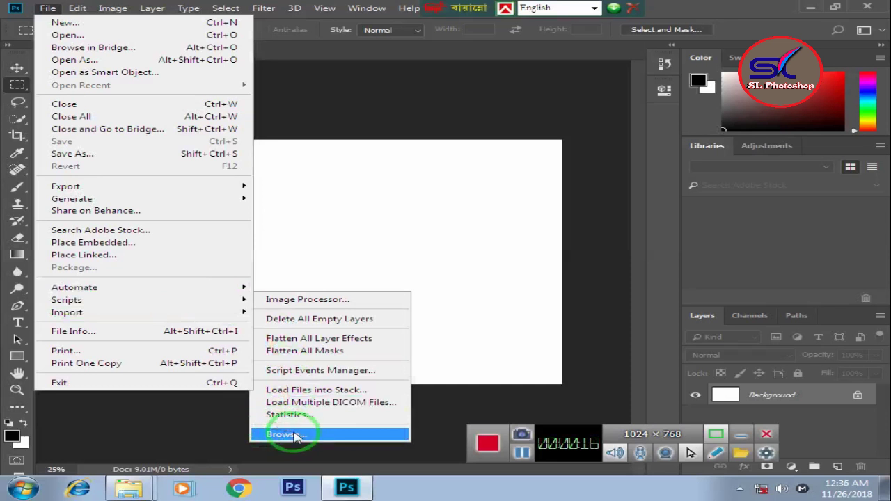
{"action": "left_click", "coordinate": [296, 436]}
{"action": "left_click", "coordinate": [296, 435]}
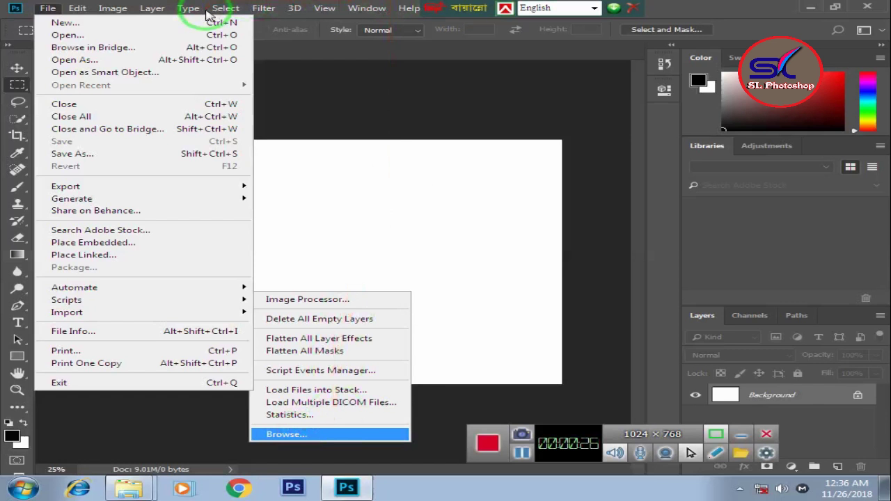
{"action": "left_click", "coordinate": [282, 436]}
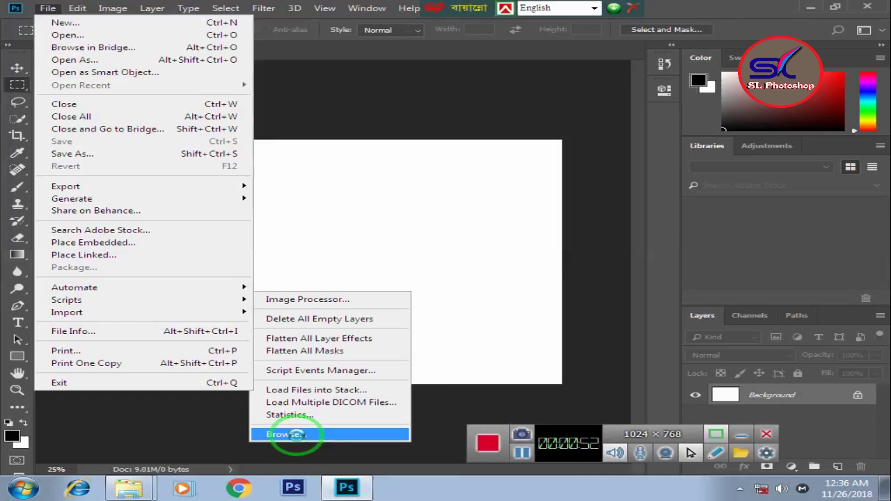
{"action": "left_click", "coordinate": [298, 435]}
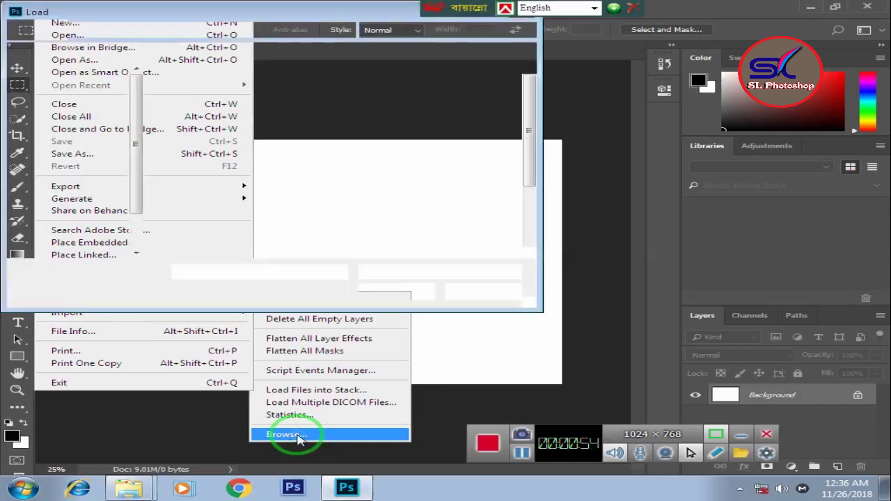
{"action": "key", "text": "Escape"}
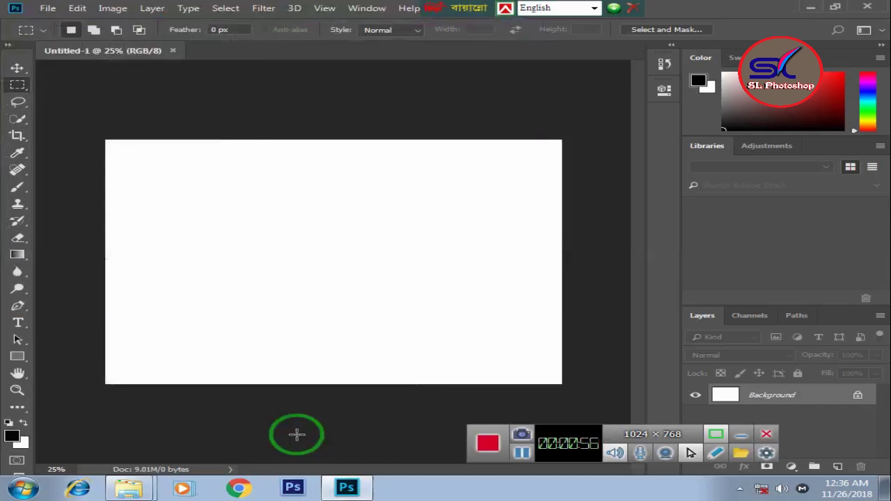
{"action": "left_click", "coordinate": [47, 8]}
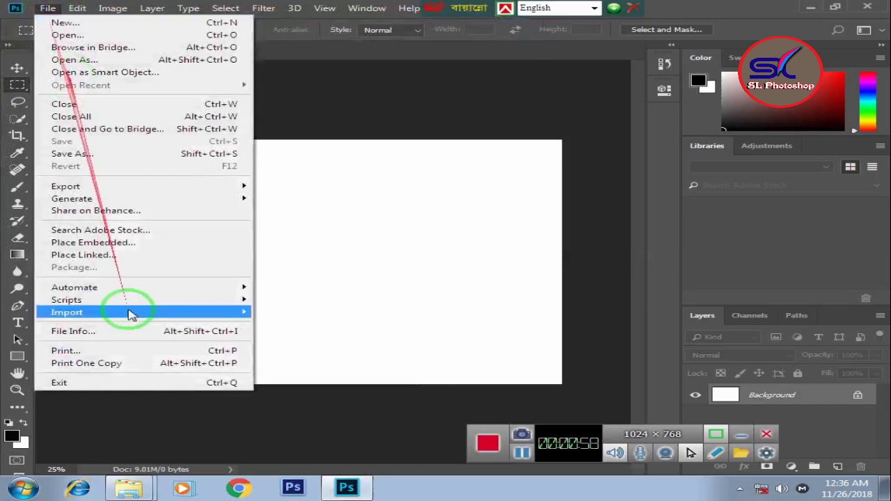
{"action": "mouse_move", "coordinate": [67, 299]}
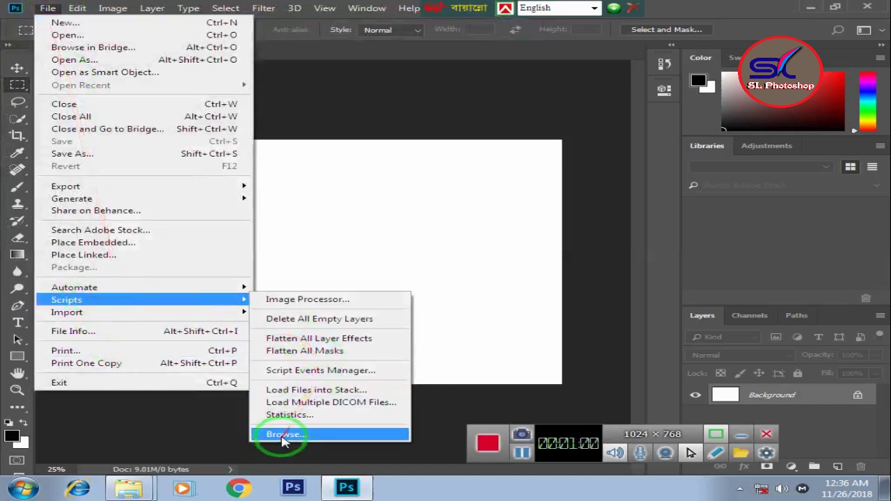
Load and run the Installer script from Desktop > Delicious_Retouch_4.1.3 > Delicious Retouch 4.1.3.
{"action": "left_click", "coordinate": [283, 436]}
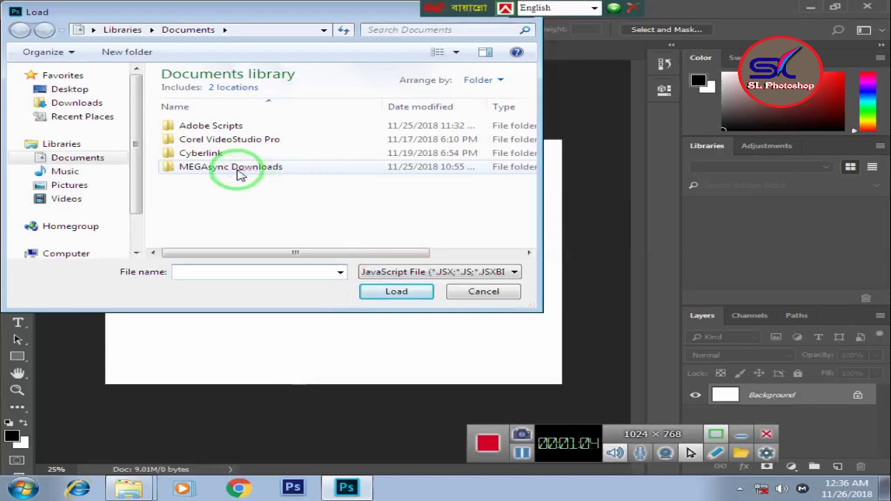
{"action": "left_click", "coordinate": [78, 89]}
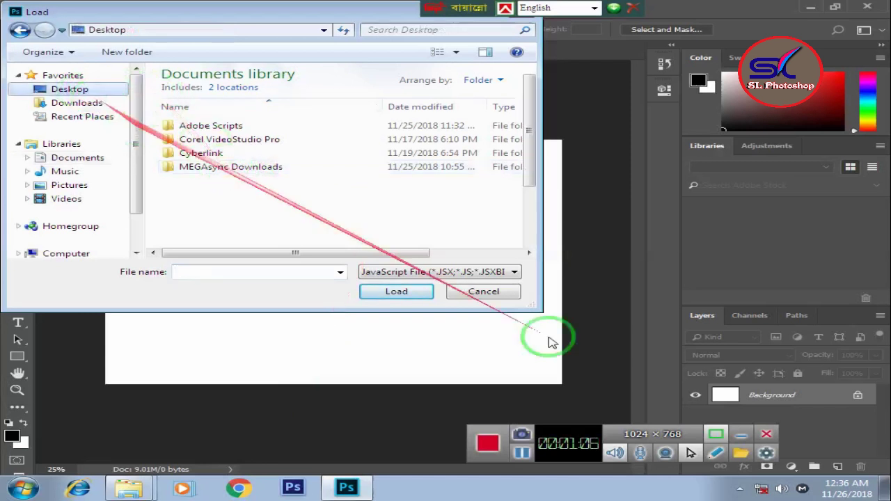
{"action": "left_click_drag", "start_coordinate": [529, 127], "coordinate": [521, 188]}
{"action": "left_click", "coordinate": [261, 203]}
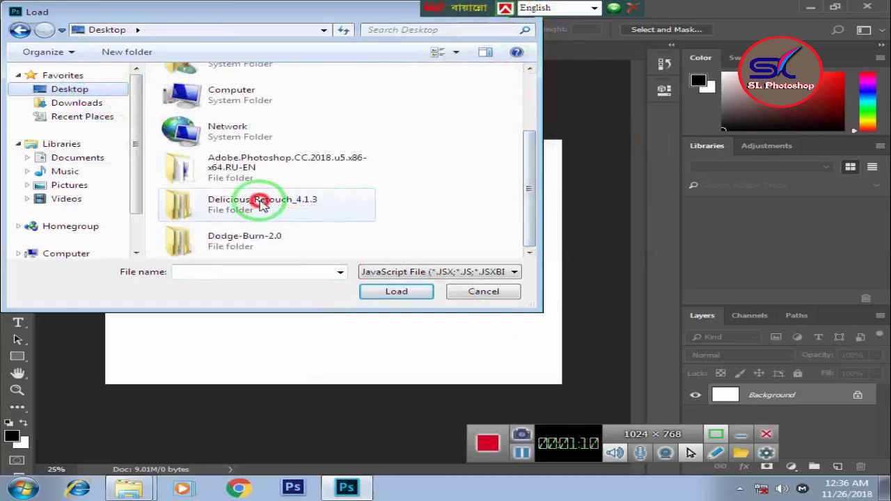
{"action": "double_click", "coordinate": [261, 203]}
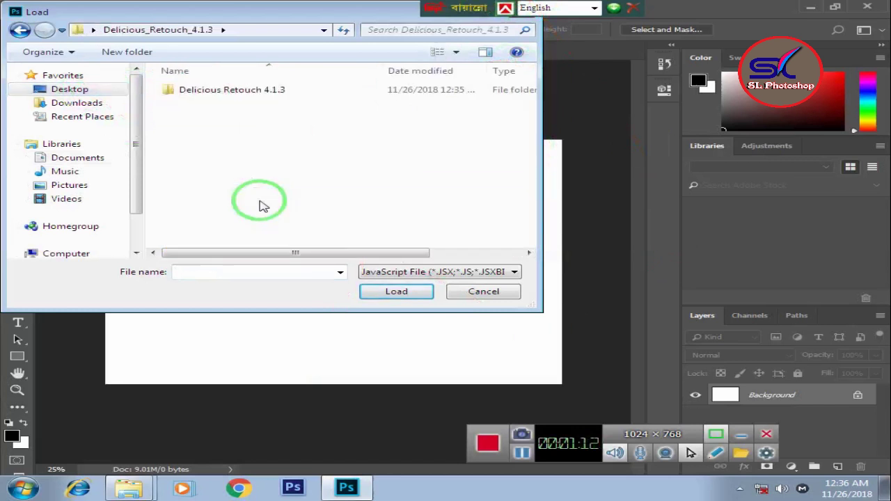
{"action": "double_click", "coordinate": [249, 93]}
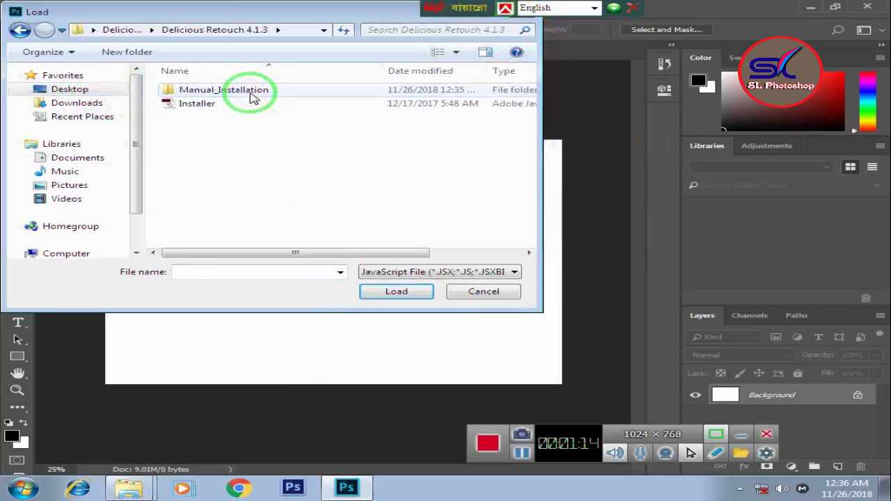
{"action": "left_click", "coordinate": [199, 104]}
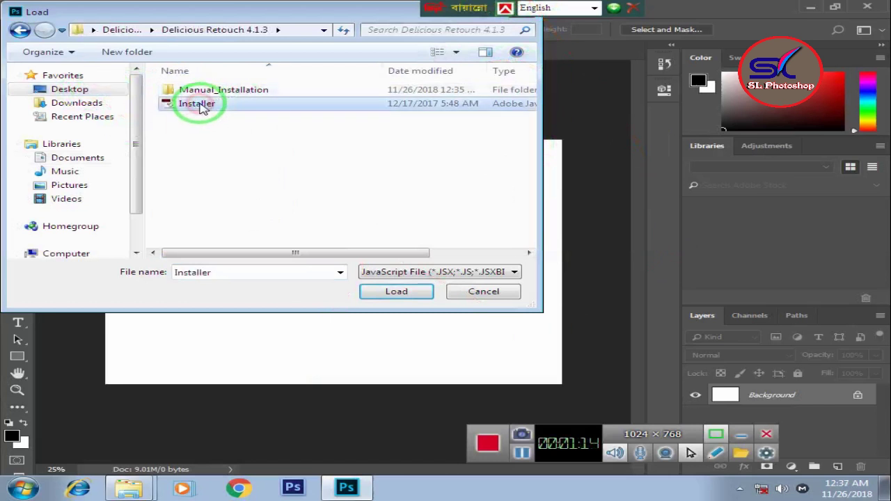
{"action": "left_click", "coordinate": [396, 291]}
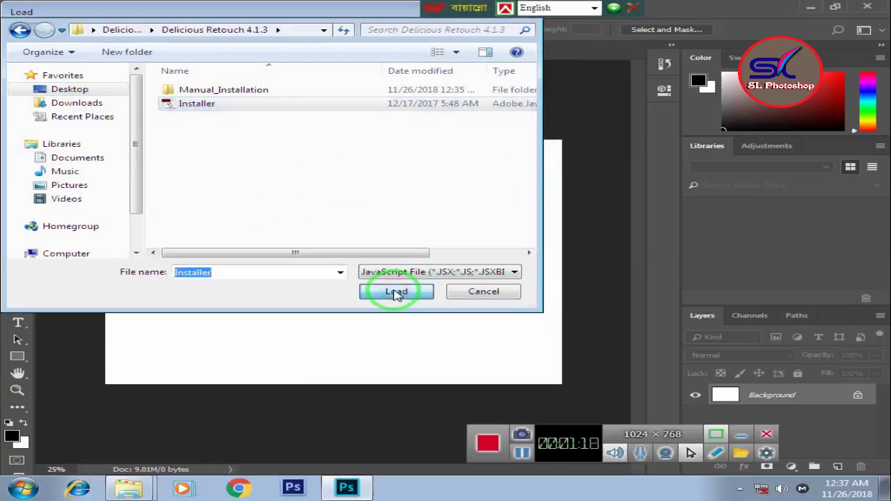
{"action": "left_click", "coordinate": [396, 293]}
{"action": "left_click", "coordinate": [395, 292]}
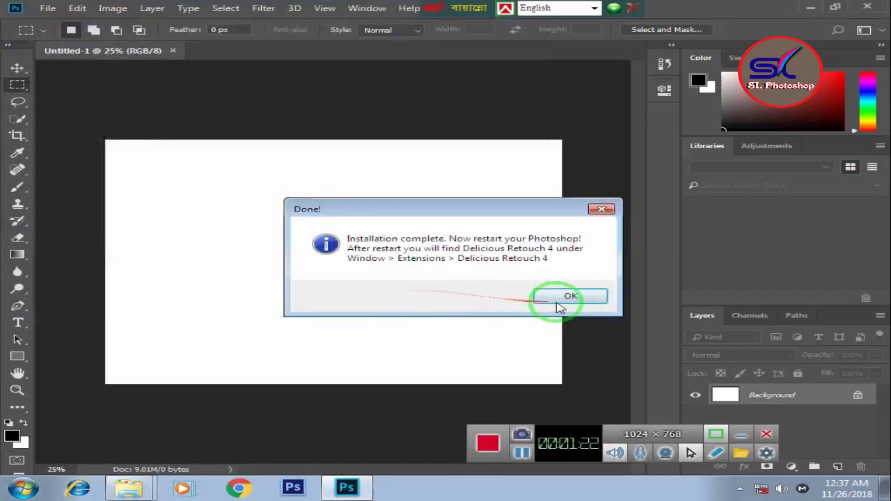
Dismiss the Delicious Retouch notice and browse scripts to Desktop > Dodge-Burn-2.0 > Chef's Dodge & Burn 2.0.
{"action": "left_click", "coordinate": [557, 300]}
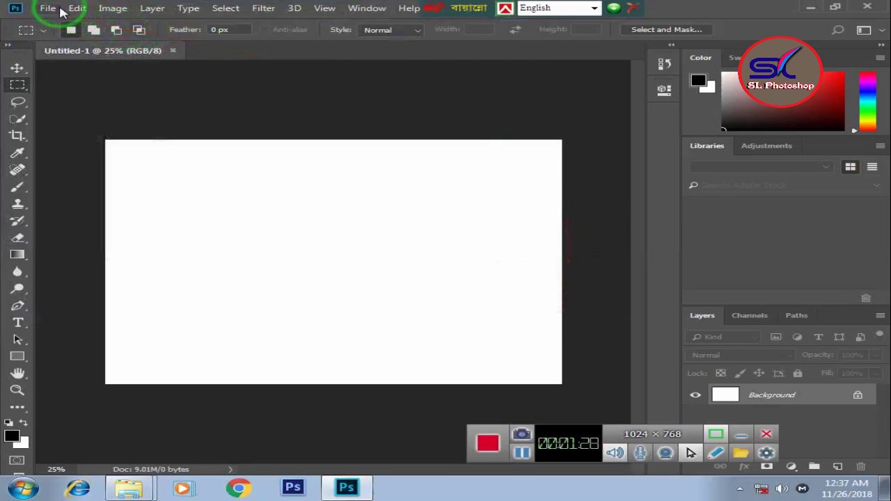
{"action": "left_click", "coordinate": [48, 10]}
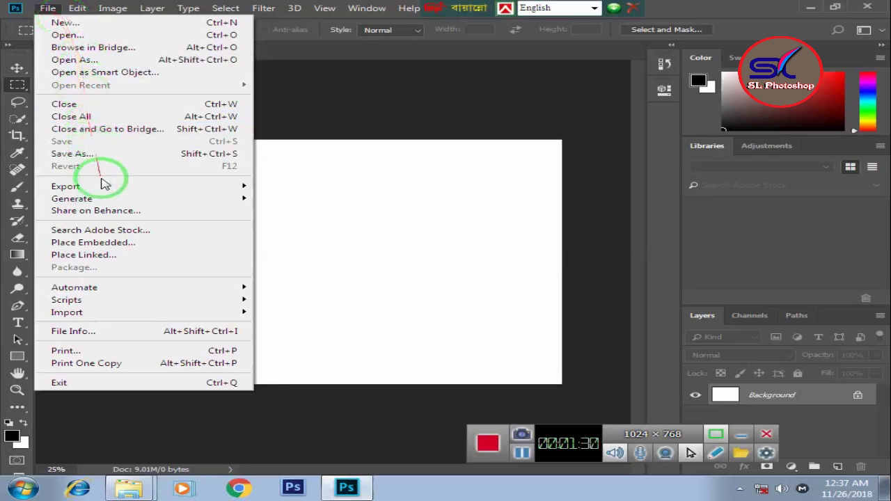
{"action": "mouse_move", "coordinate": [67, 299]}
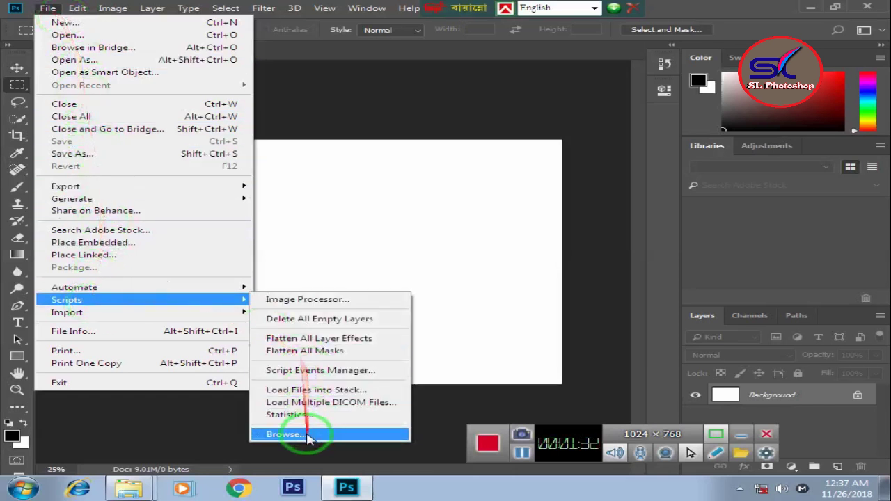
{"action": "left_click", "coordinate": [307, 435]}
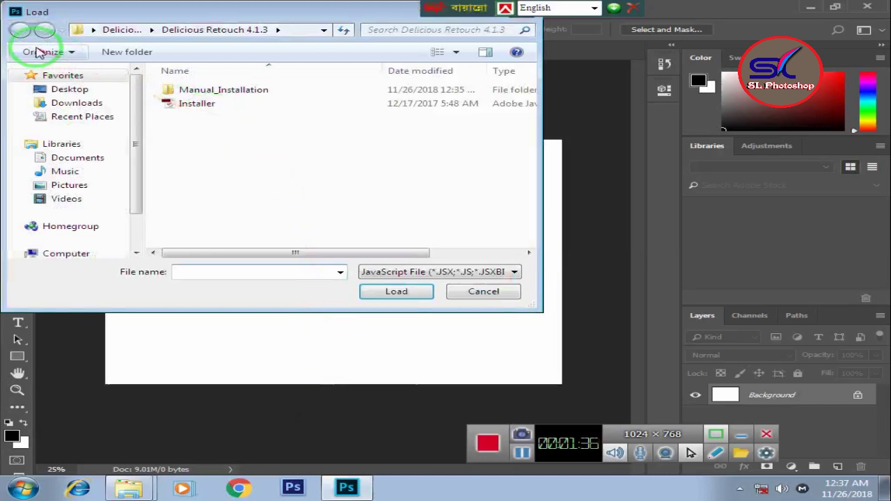
{"action": "left_click", "coordinate": [71, 91]}
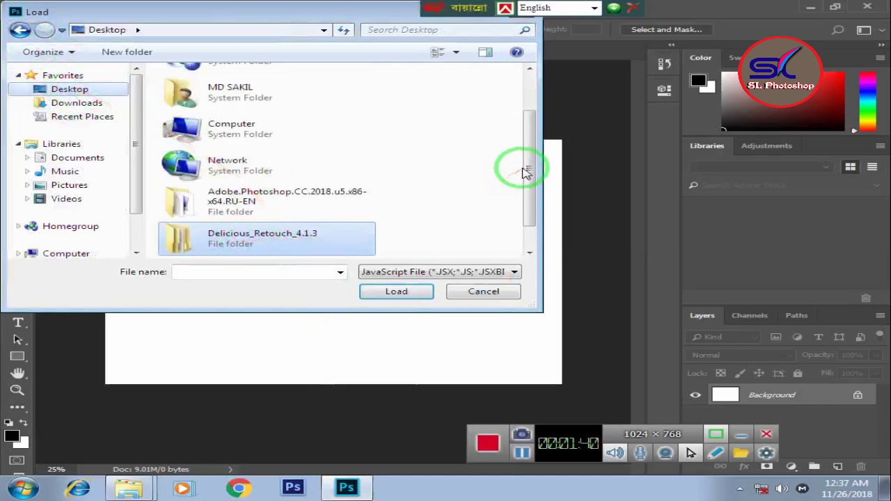
{"action": "left_click_drag", "start_coordinate": [529, 193], "coordinate": [531, 224]}
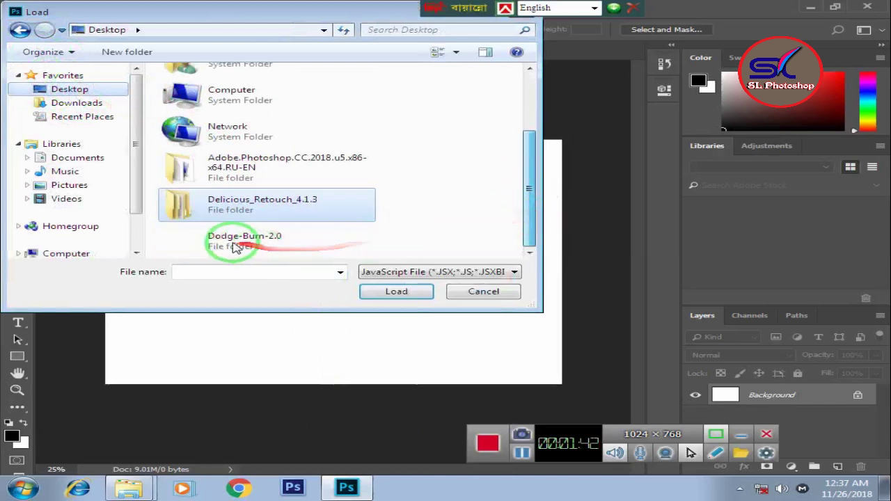
{"action": "left_click", "coordinate": [230, 242]}
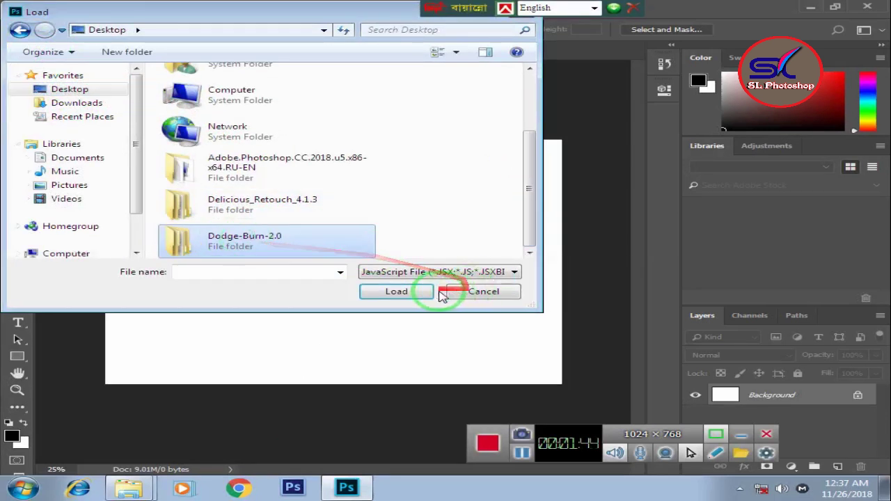
{"action": "left_click", "coordinate": [240, 240]}
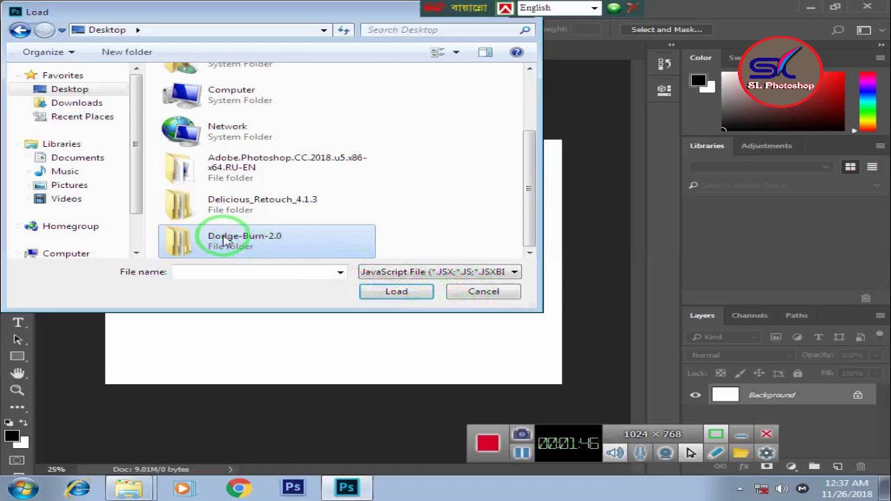
{"action": "double_click", "coordinate": [209, 241]}
{"action": "double_click", "coordinate": [235, 90]}
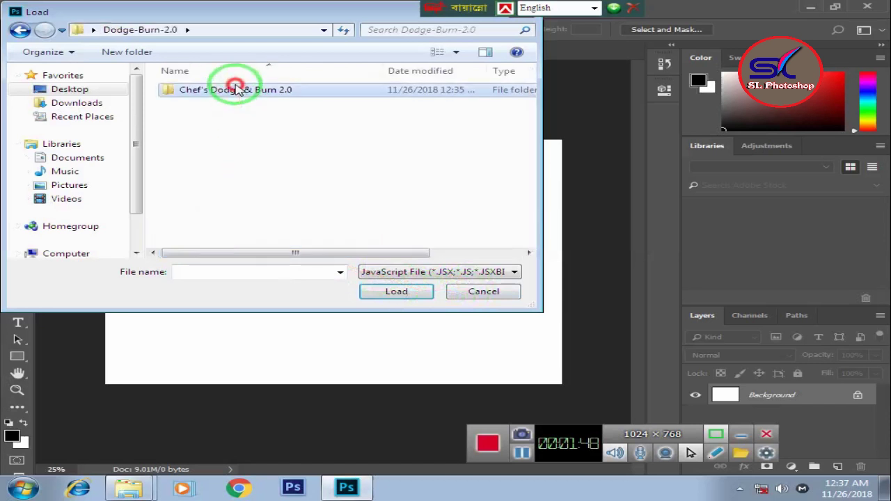
Run the Dodge & Burn Installer script and dismiss its installation-complete message.
{"action": "left_click", "coordinate": [198, 104]}
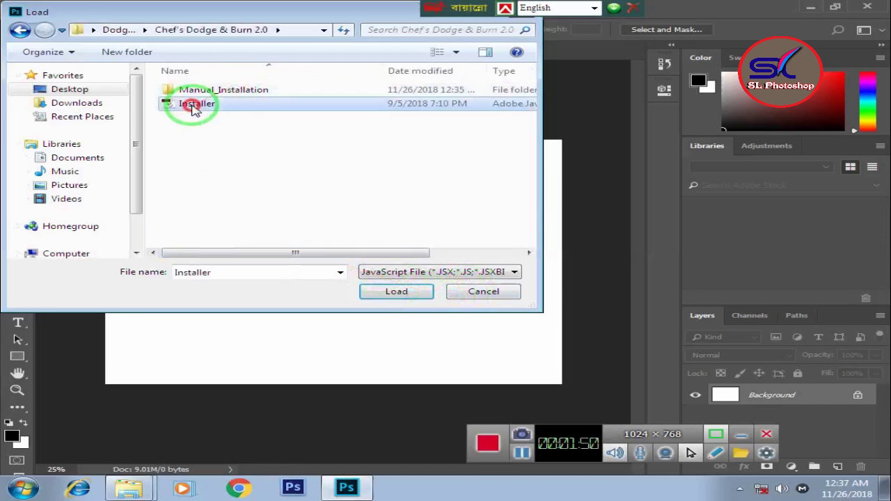
{"action": "left_click", "coordinate": [406, 294]}
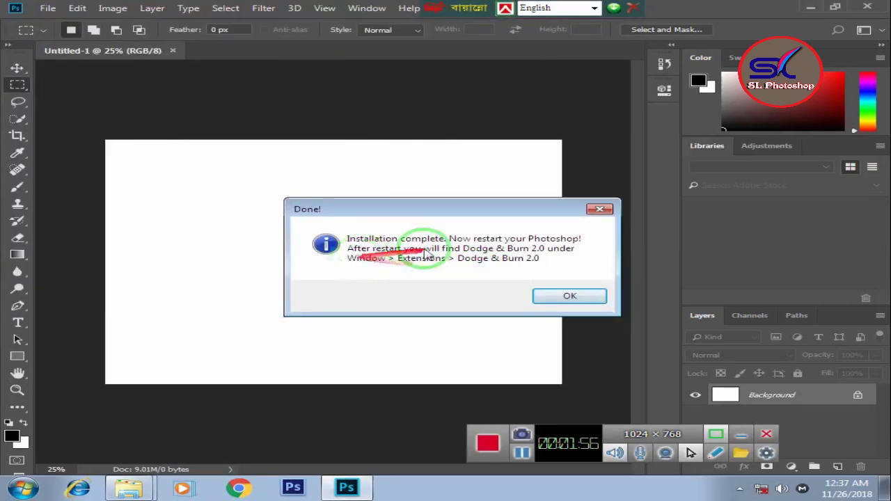
{"action": "left_click", "coordinate": [570, 297]}
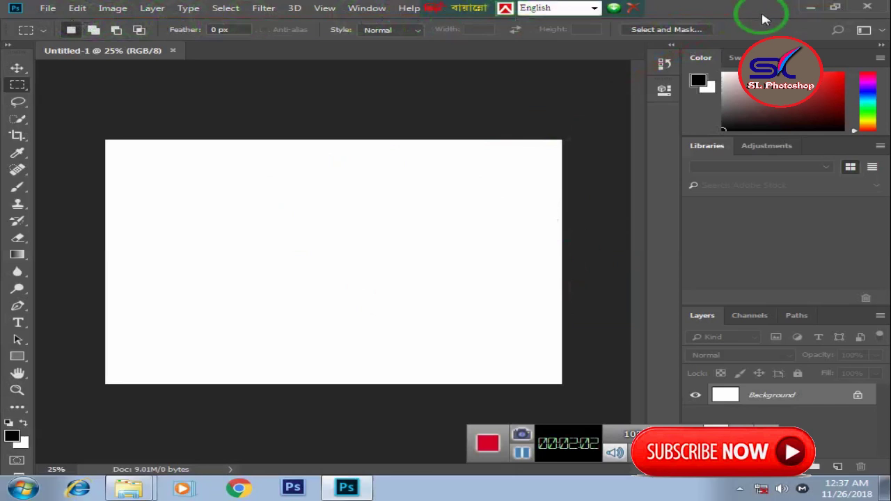
Glance through the Window and 3D menus, then close Untitled-1 and quit Photoshop.
{"action": "left_click", "coordinate": [369, 9]}
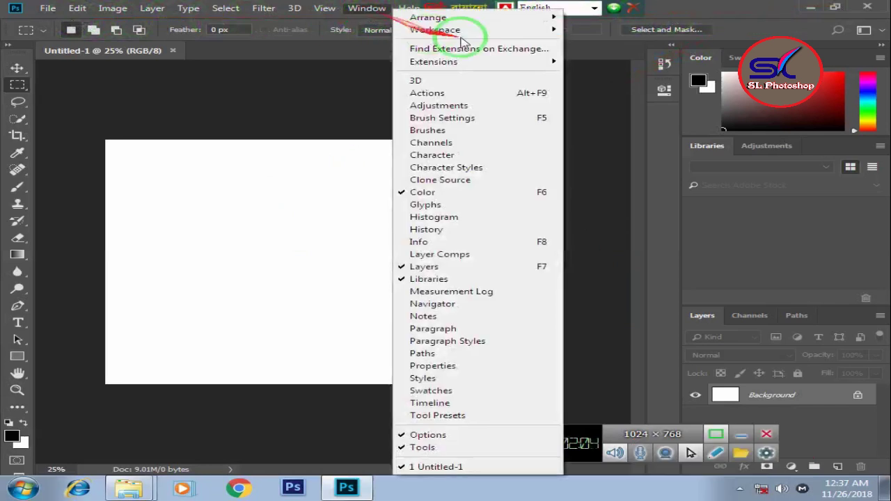
{"action": "mouse_move", "coordinate": [433, 61]}
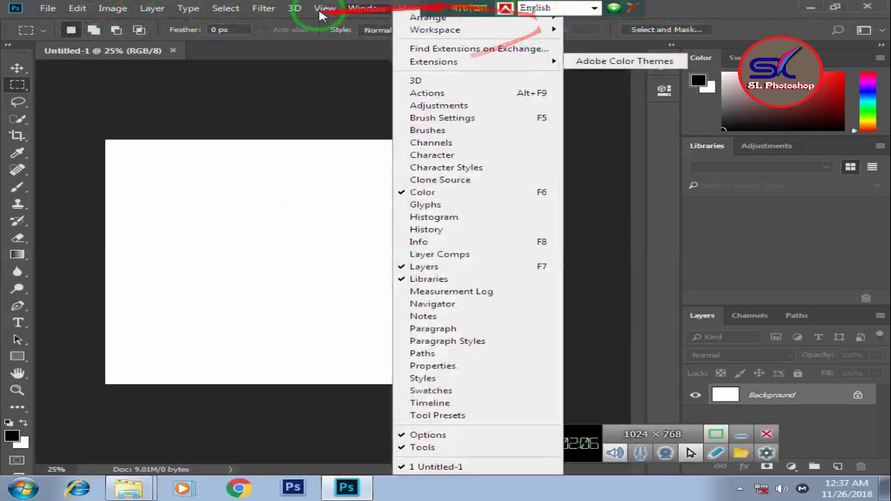
{"action": "left_click", "coordinate": [294, 7]}
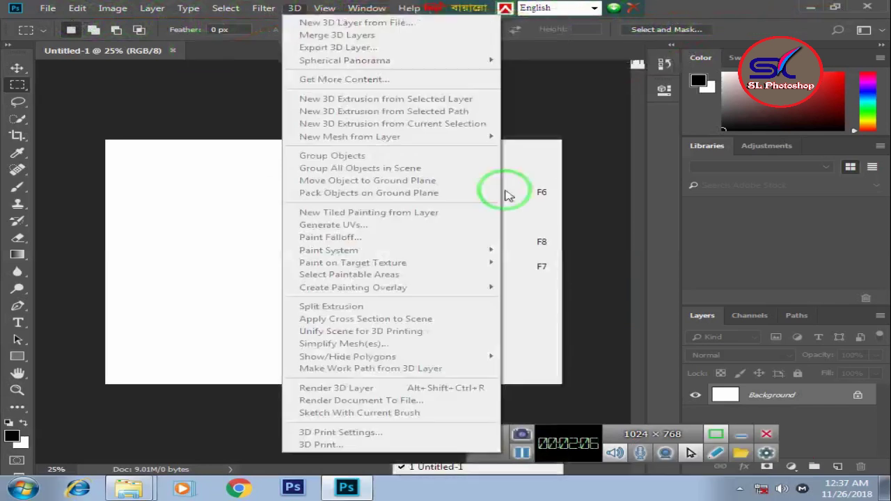
{"action": "left_click", "coordinate": [867, 8]}
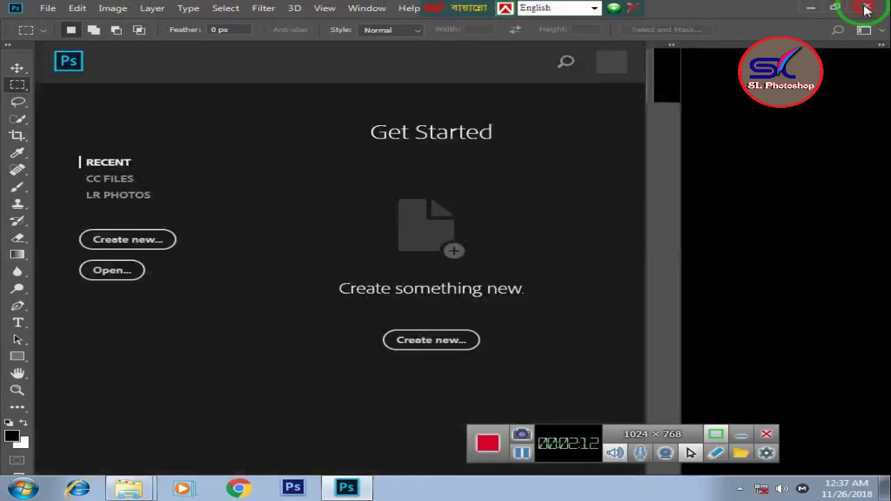
{"action": "left_click", "coordinate": [867, 9]}
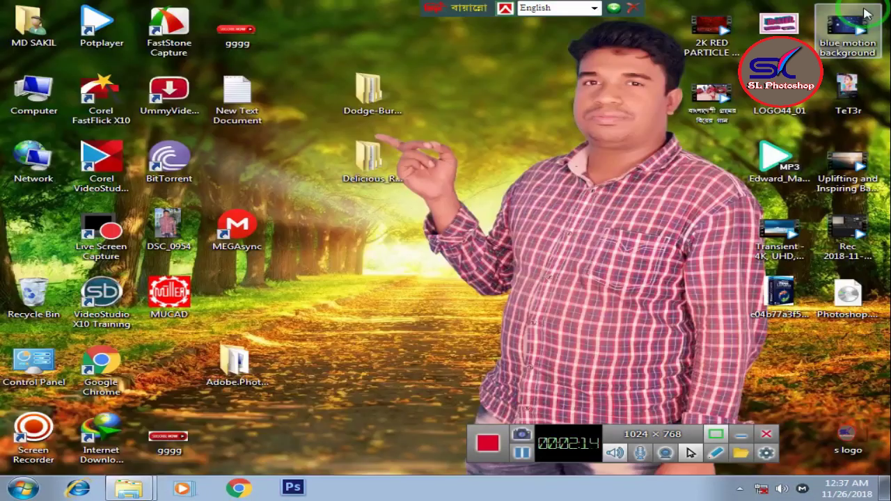
Refresh the desktop twice, launch Photoshop CC 2018 from Start, and accept the monitor scale warning.
{"action": "right_click", "coordinate": [408, 246]}
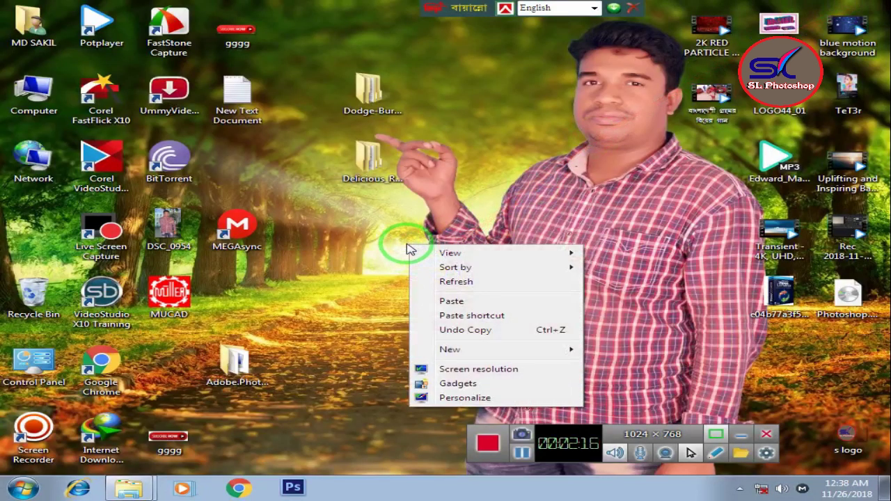
{"action": "left_click", "coordinate": [453, 281]}
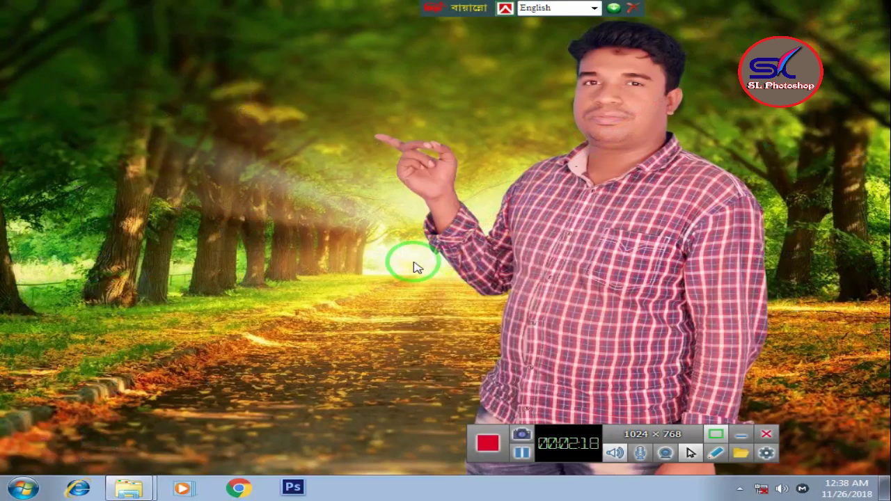
{"action": "right_click", "coordinate": [350, 235]}
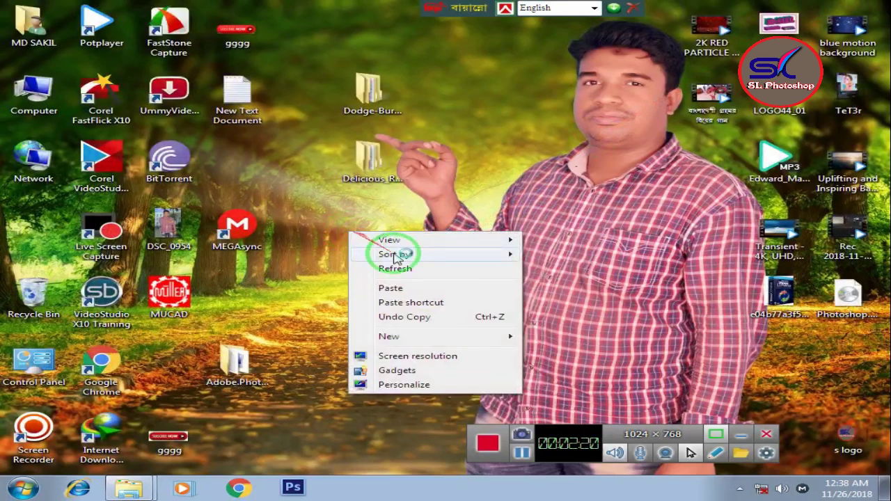
{"action": "left_click", "coordinate": [399, 269]}
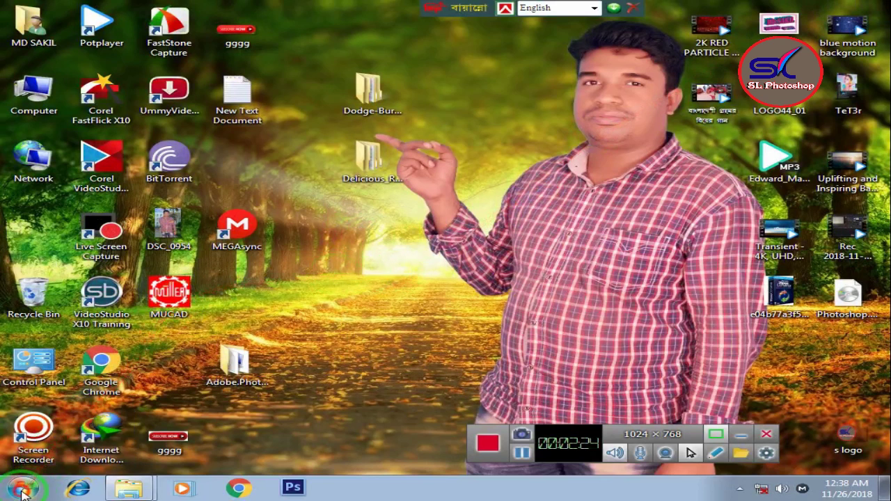
{"action": "left_click", "coordinate": [23, 488]}
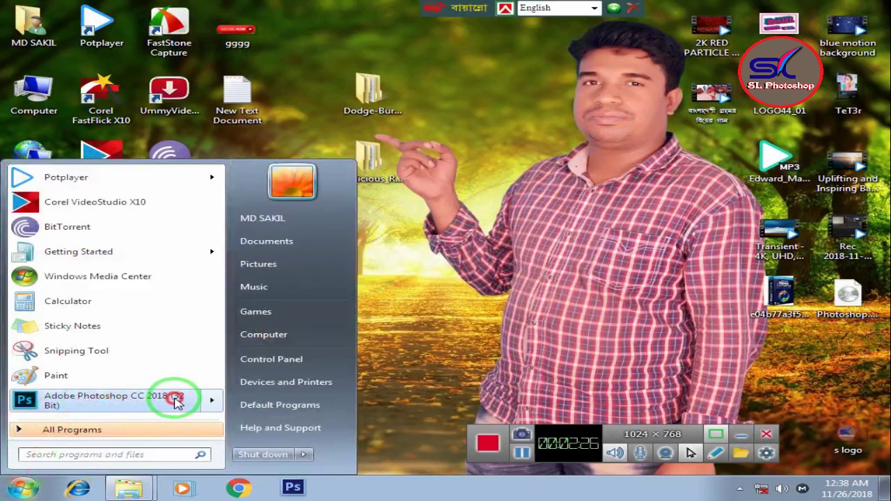
{"action": "left_click_drag", "start_coordinate": [174, 408], "coordinate": [228, 372]}
{"action": "left_click", "coordinate": [363, 299]}
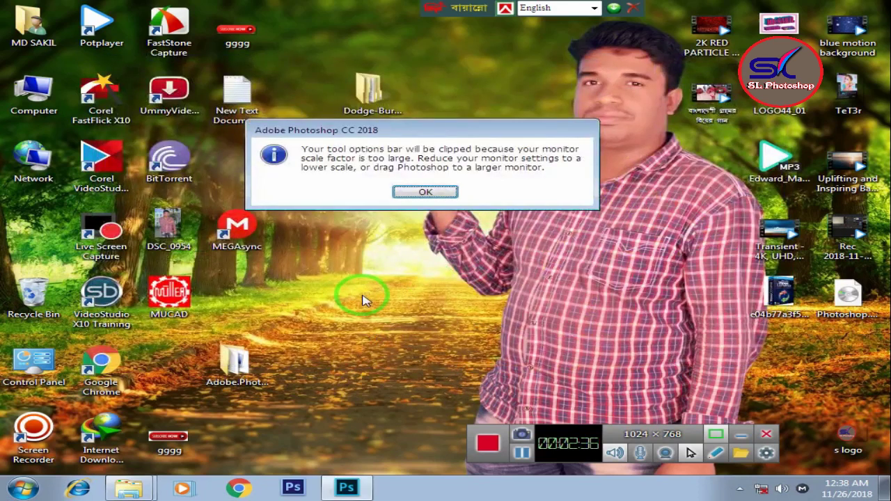
{"action": "left_click", "coordinate": [425, 192]}
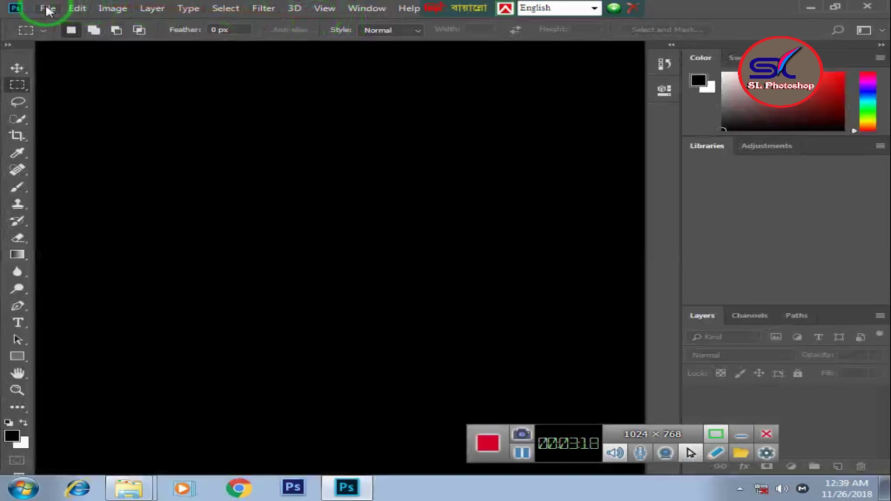
Create a new document with the Default Photoshop Size: 7 x 5 in, 300 ppi, white.
{"action": "left_click", "coordinate": [47, 10]}
{"action": "left_click", "coordinate": [66, 29]}
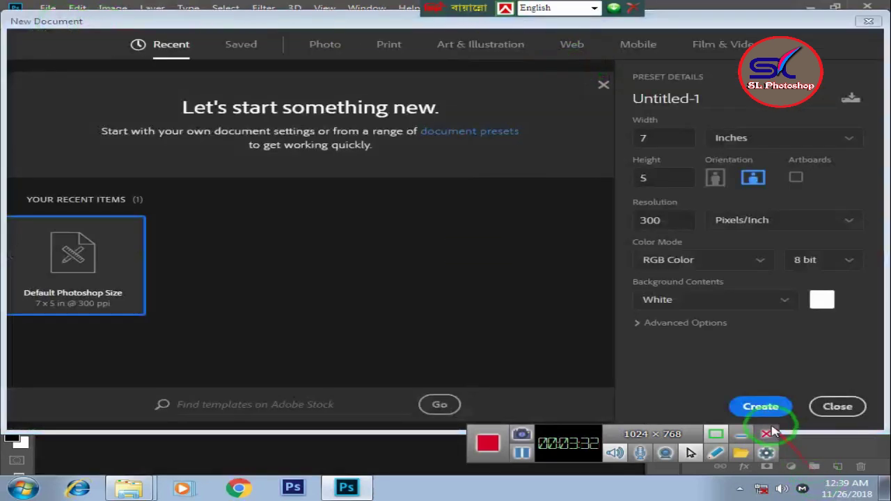
{"action": "left_click", "coordinate": [759, 409]}
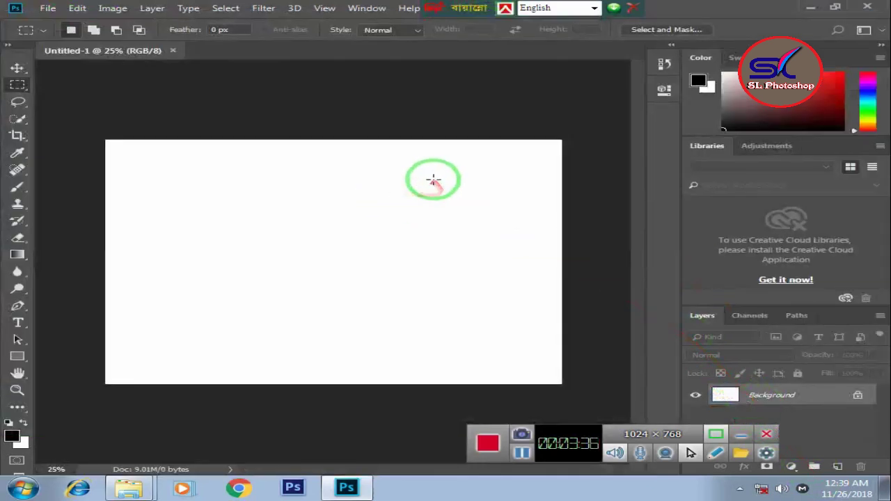
Move the language bar aside and open Window > Extensions > Delicious Retouch 4.
{"action": "left_click_drag", "start_coordinate": [471, 6], "coordinate": [661, 7]}
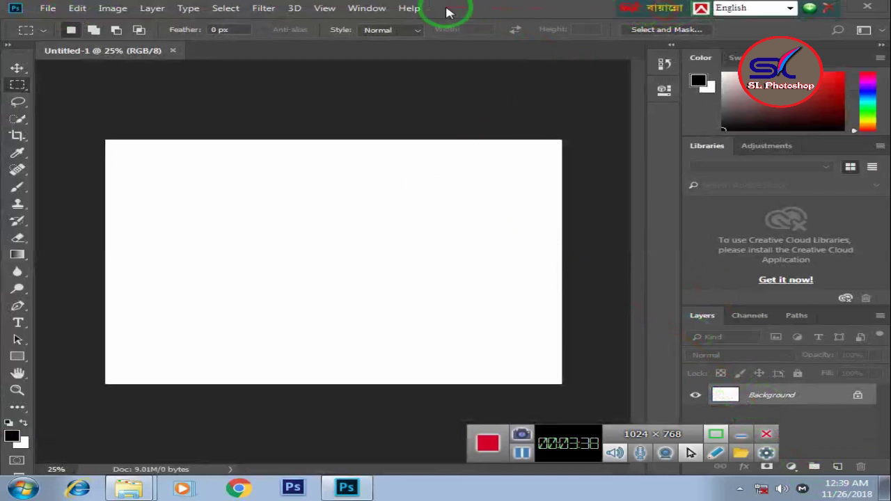
{"action": "left_click", "coordinate": [370, 10]}
{"action": "mouse_move", "coordinate": [434, 62]}
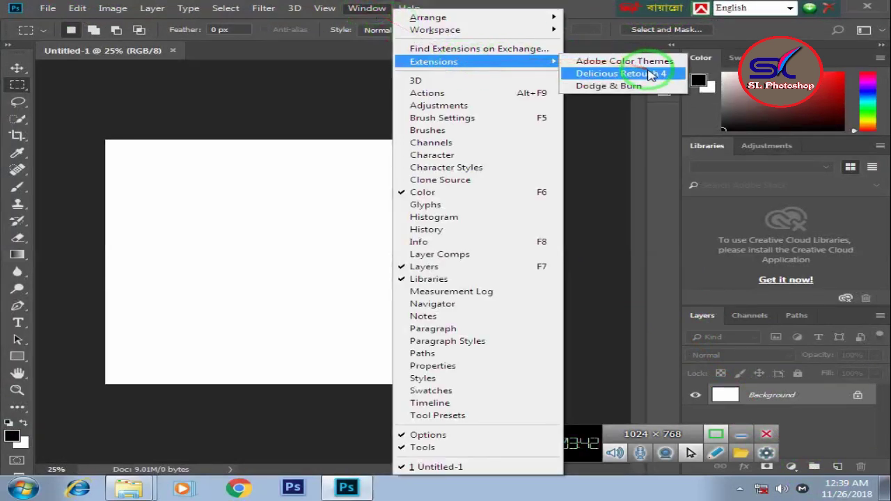
{"action": "left_click", "coordinate": [648, 74]}
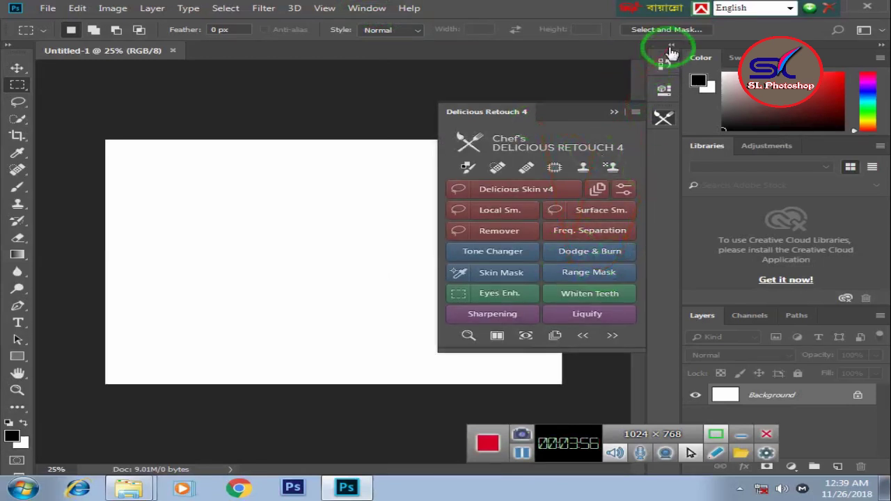
{"action": "left_click", "coordinate": [367, 8]}
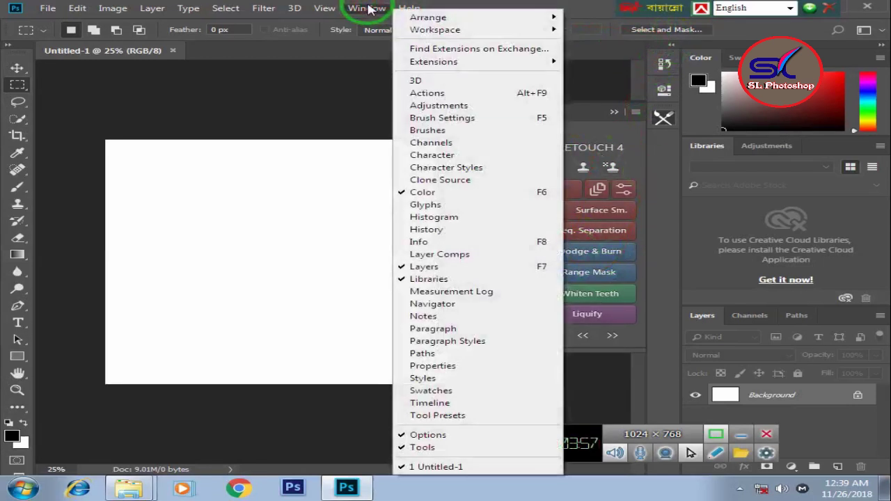
{"action": "mouse_move", "coordinate": [474, 61]}
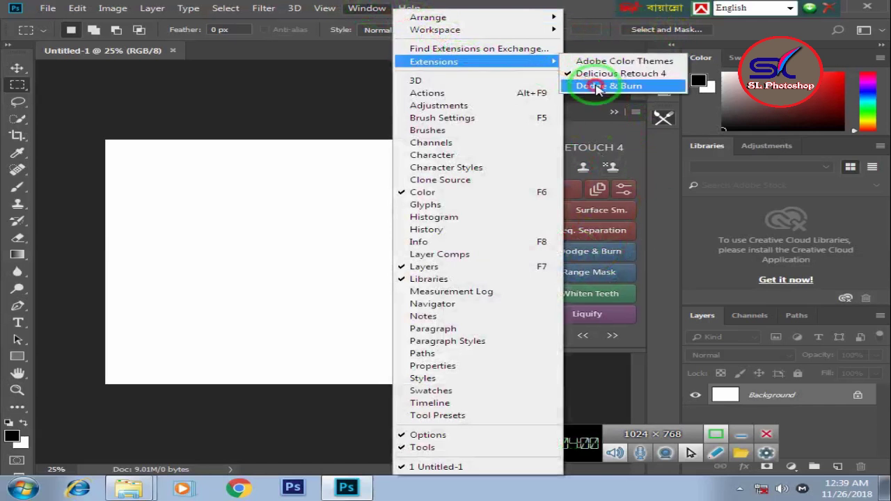
Open the Dodge & Burn extension panel, then switch back to the Delicious Retouch 4 panel.
{"action": "left_click", "coordinate": [597, 87]}
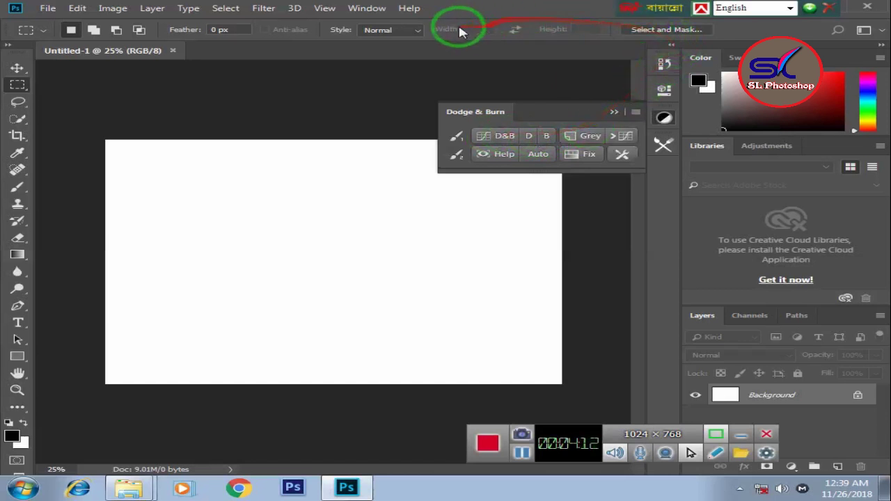
{"action": "left_click", "coordinate": [663, 145]}
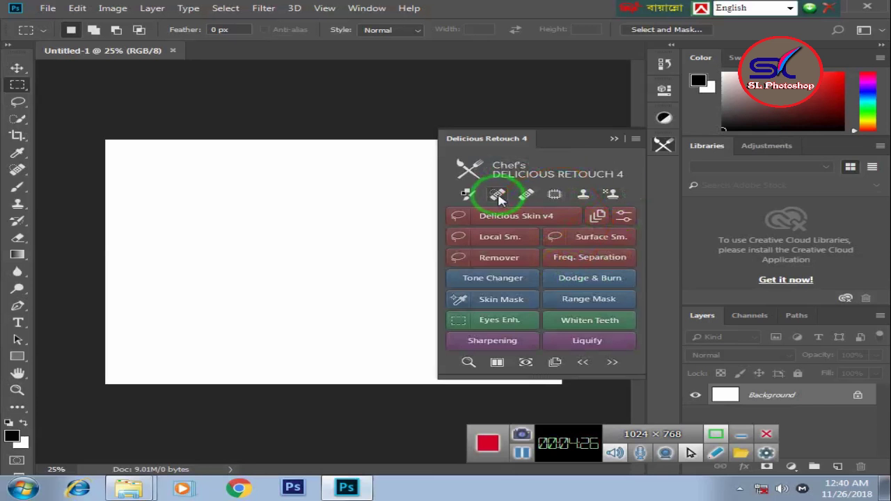
Start the 7-day Delicious Retouch 4 free trial, declining the tutorials page.
{"action": "left_click", "coordinate": [465, 196]}
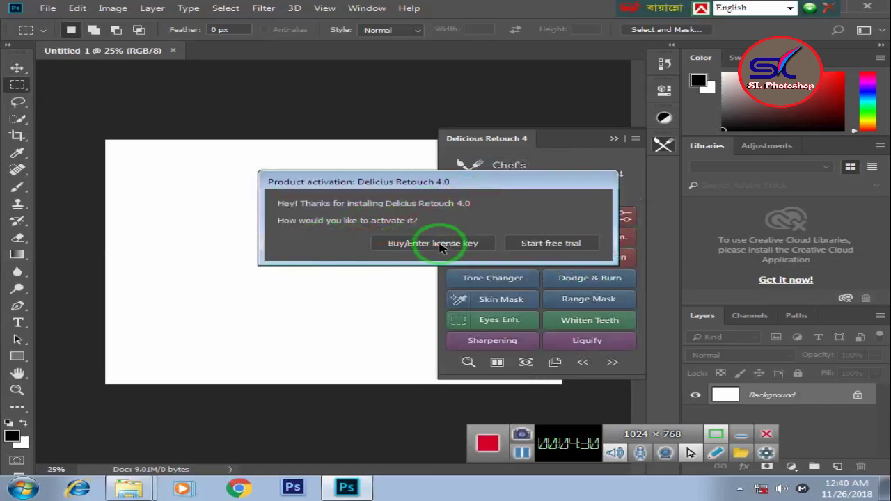
{"action": "left_click", "coordinate": [559, 249]}
{"action": "left_click", "coordinate": [488, 268]}
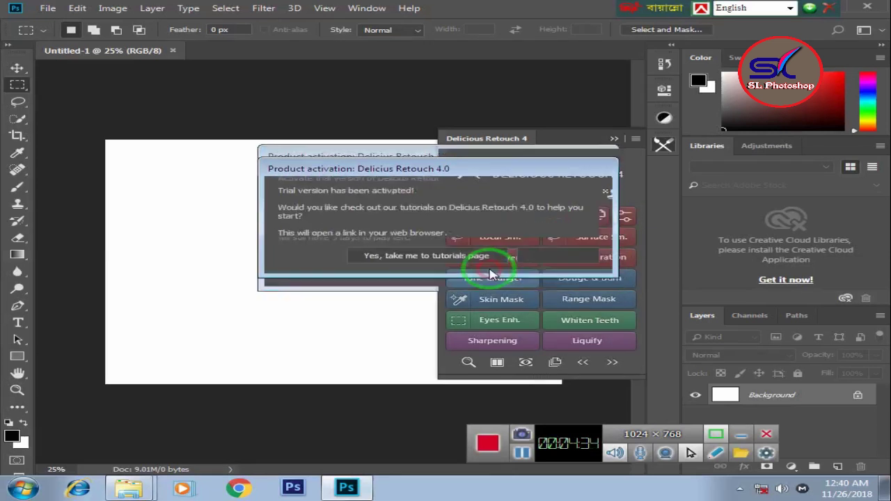
{"action": "left_click", "coordinate": [543, 256]}
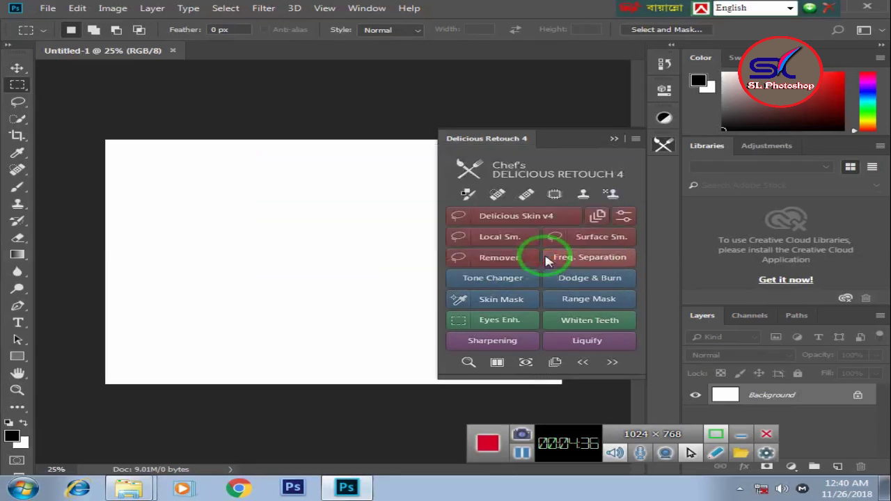
Draw a rectangular marquee on the canvas, try Remover, and cancel the licence key prompt.
{"action": "left_click_drag", "start_coordinate": [246, 200], "coordinate": [378, 289]}
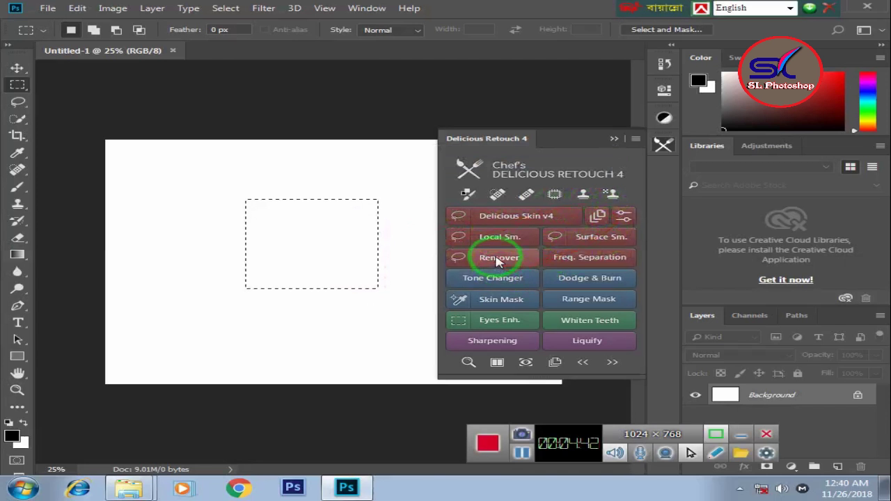
{"action": "left_click", "coordinate": [499, 257]}
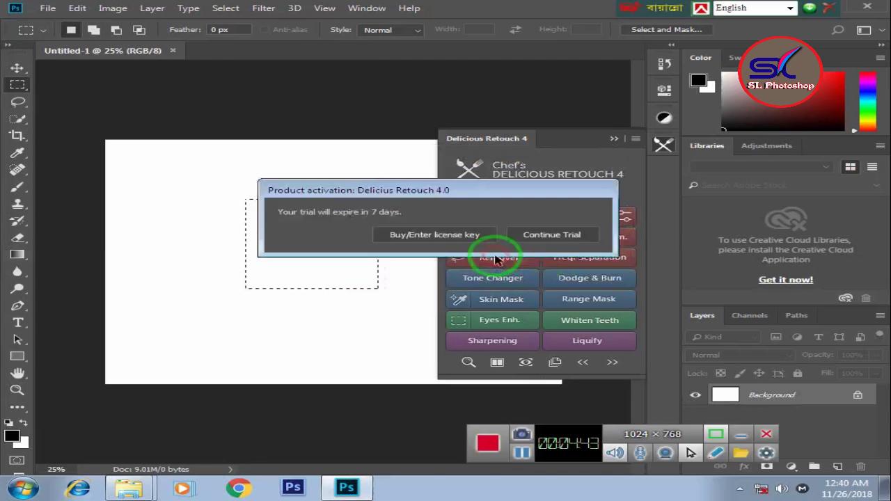
{"action": "left_click", "coordinate": [438, 236]}
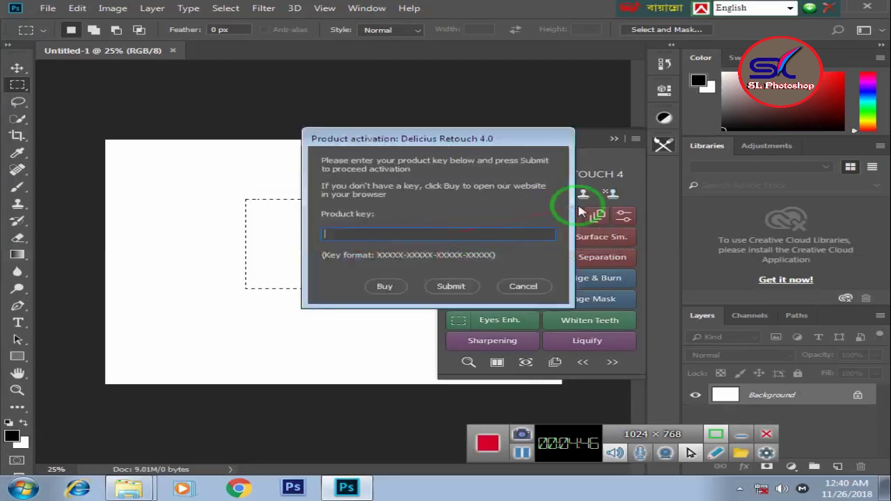
{"action": "left_click", "coordinate": [524, 287]}
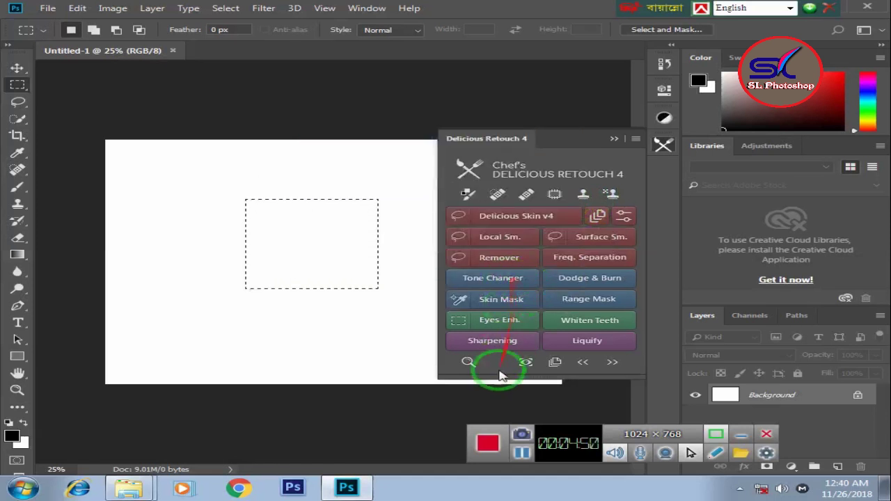